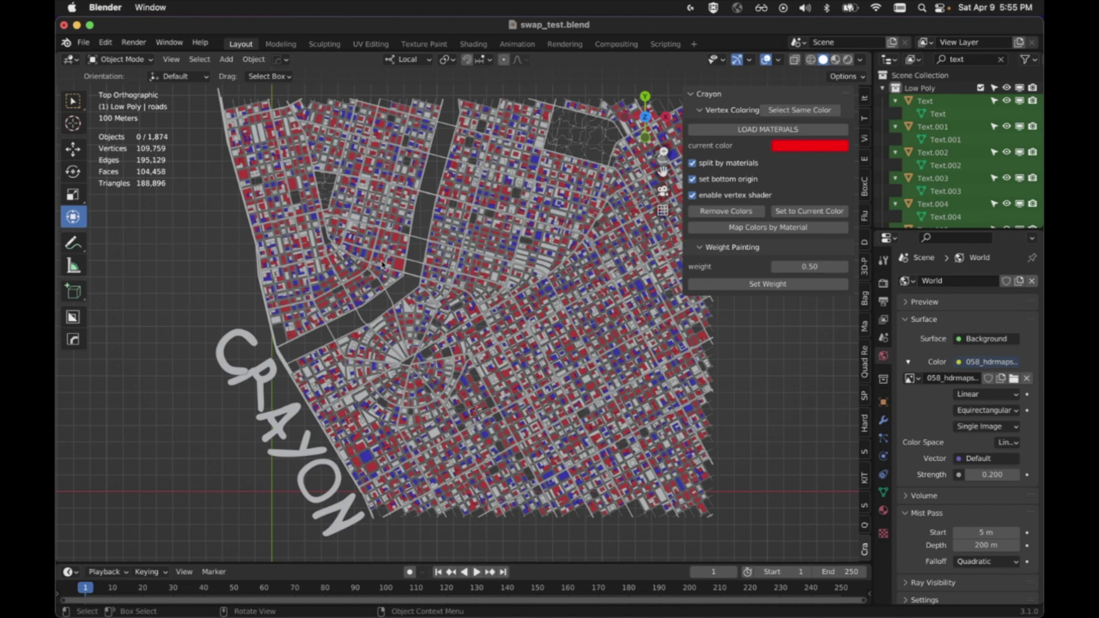
# Pick a red building in the city model, select every object with the same color, and clear the selection
pyautogui.click(398, 271)
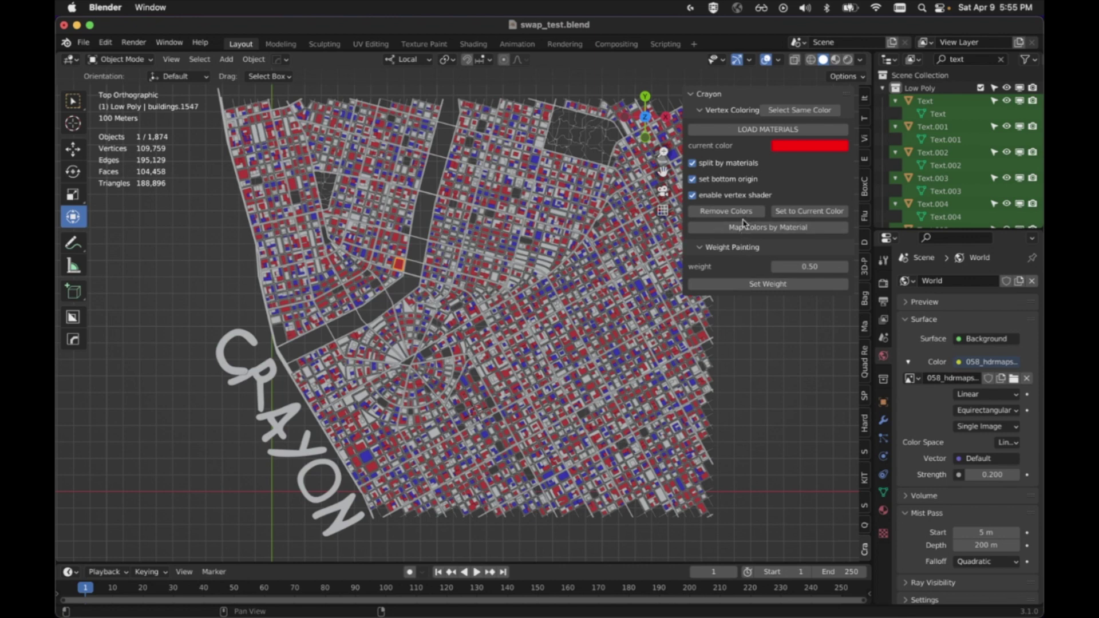
pyautogui.click(734, 443)
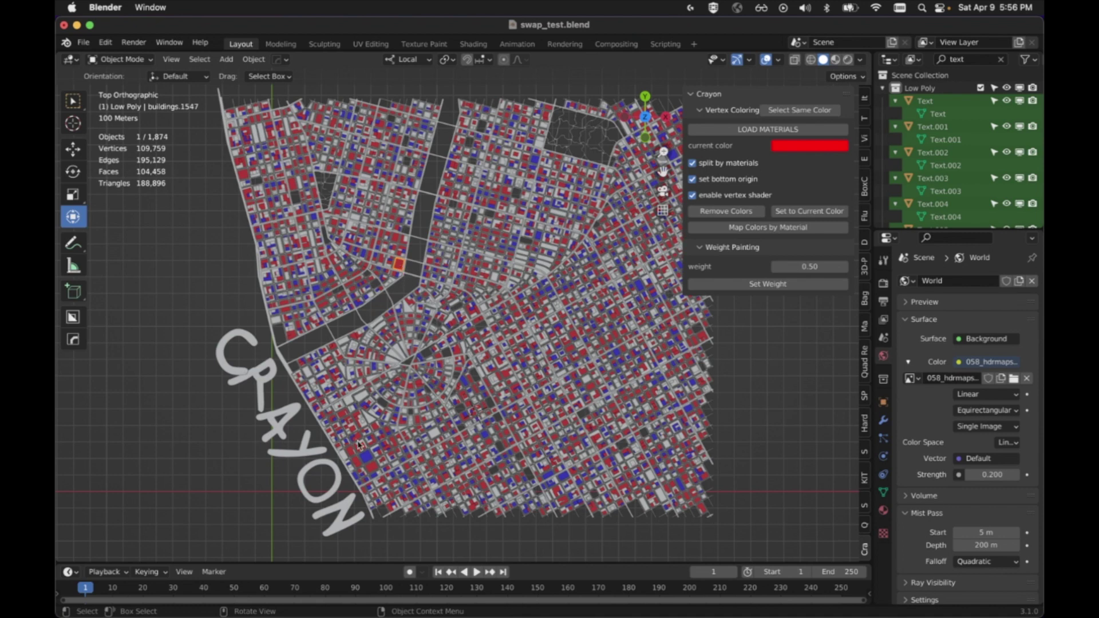
pyautogui.click(351, 452)
pyautogui.click(811, 118)
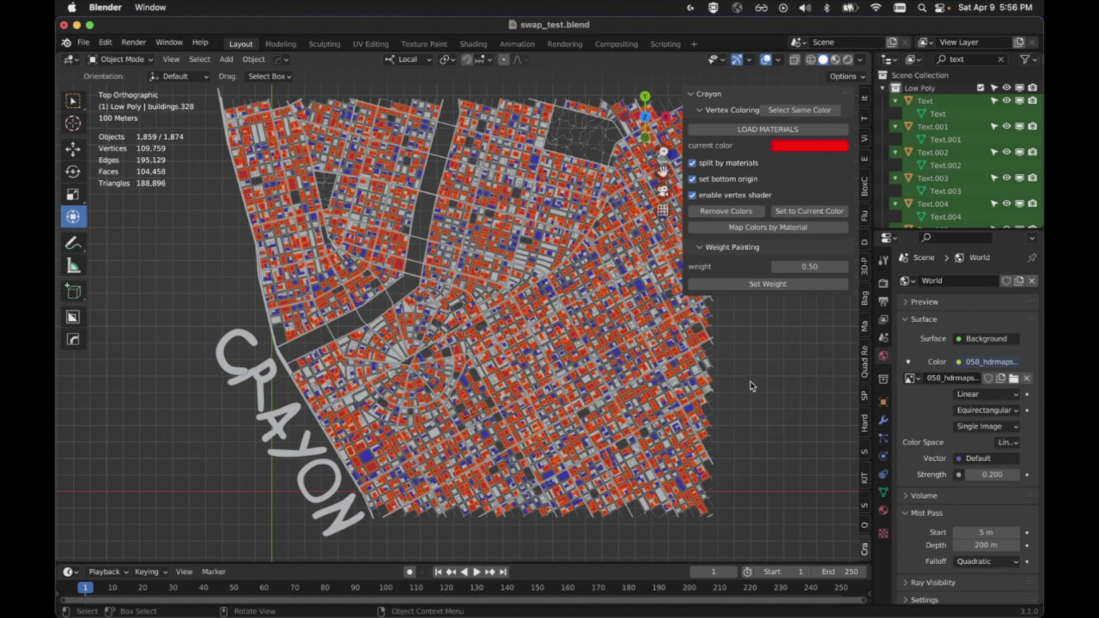
pyautogui.moveTo(748, 379)
pyautogui.mouseDown(button='middle')
pyautogui.moveTo(735, 295)
pyautogui.moveTo(841, 318)
pyautogui.moveTo(853, 350)
pyautogui.moveTo(761, 303)
pyautogui.moveTo(748, 368)
pyautogui.mouseUp(button='middle')
pyautogui.scroll(-1, 748, 368)
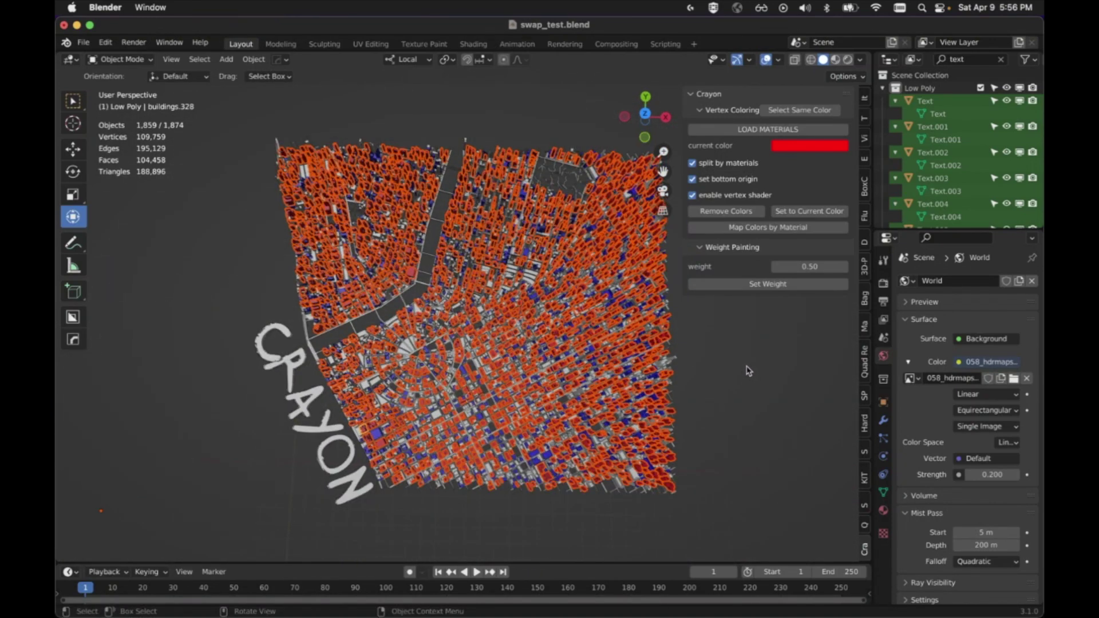
pyautogui.press('KP_7')
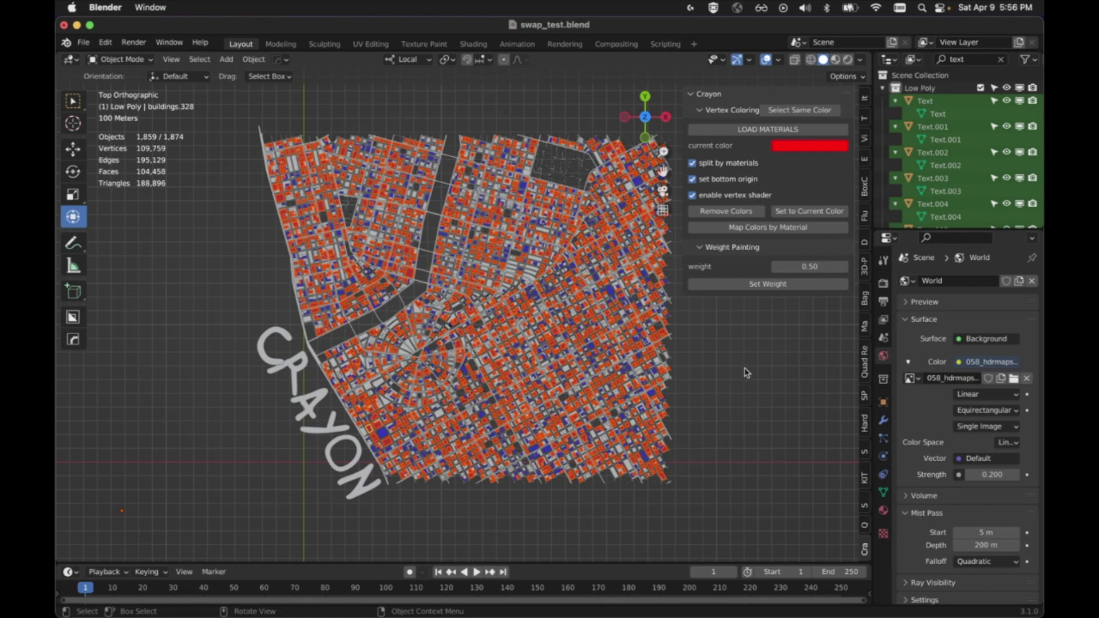
pyautogui.scroll(4, 747, 373)
pyautogui.scroll(-3, 742, 379)
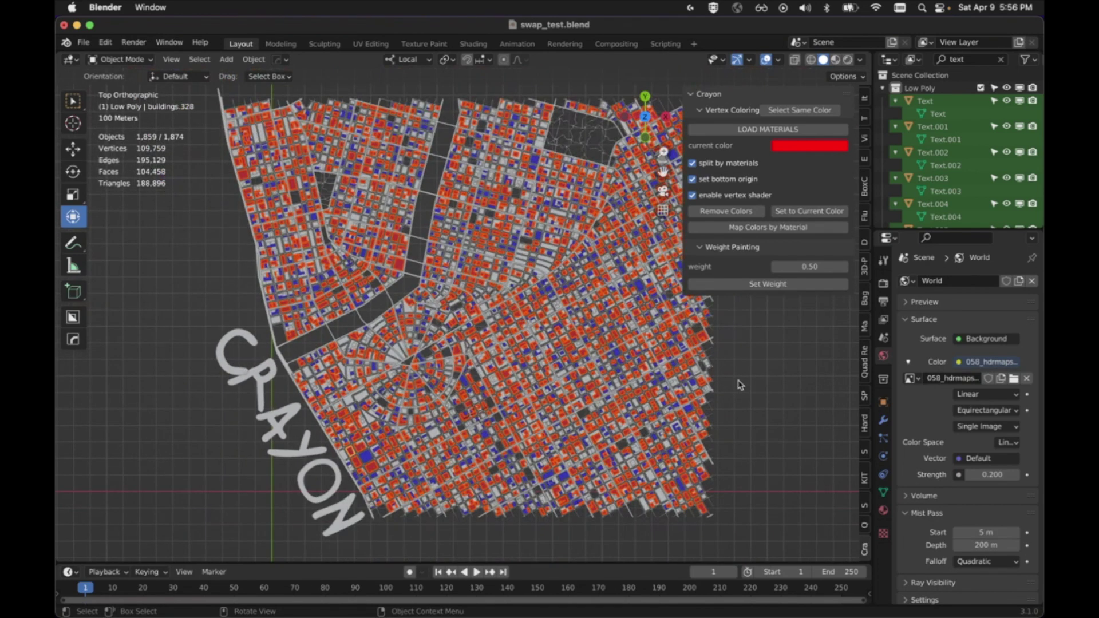
pyautogui.click(730, 384)
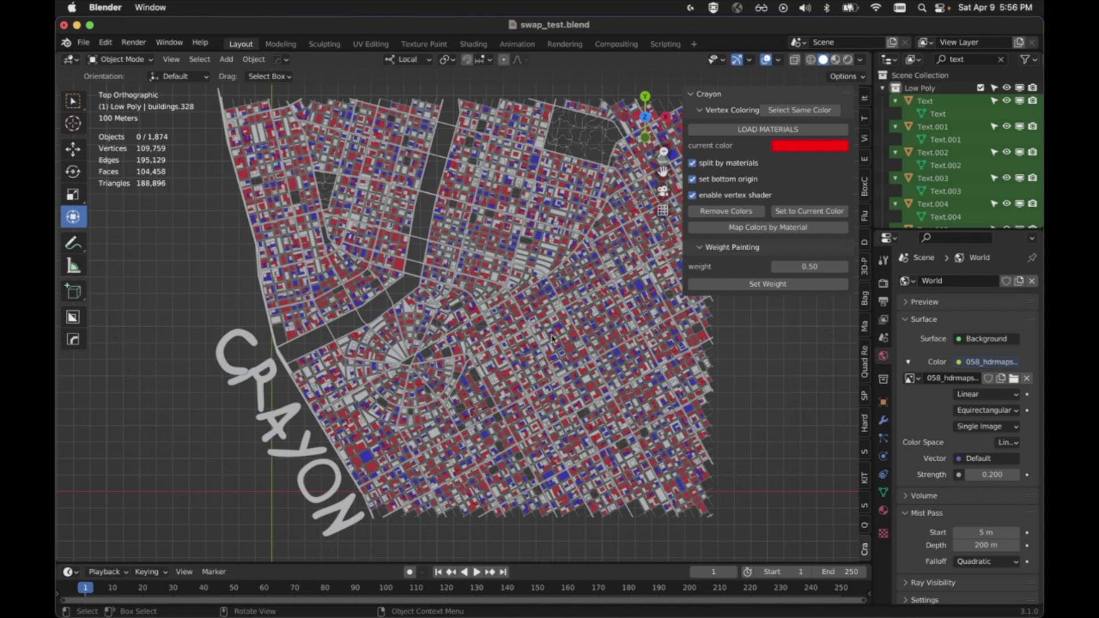
# Remove the vertex colors from the blue buildings object and clear the selection
pyautogui.click(373, 472)
pyautogui.click(368, 458)
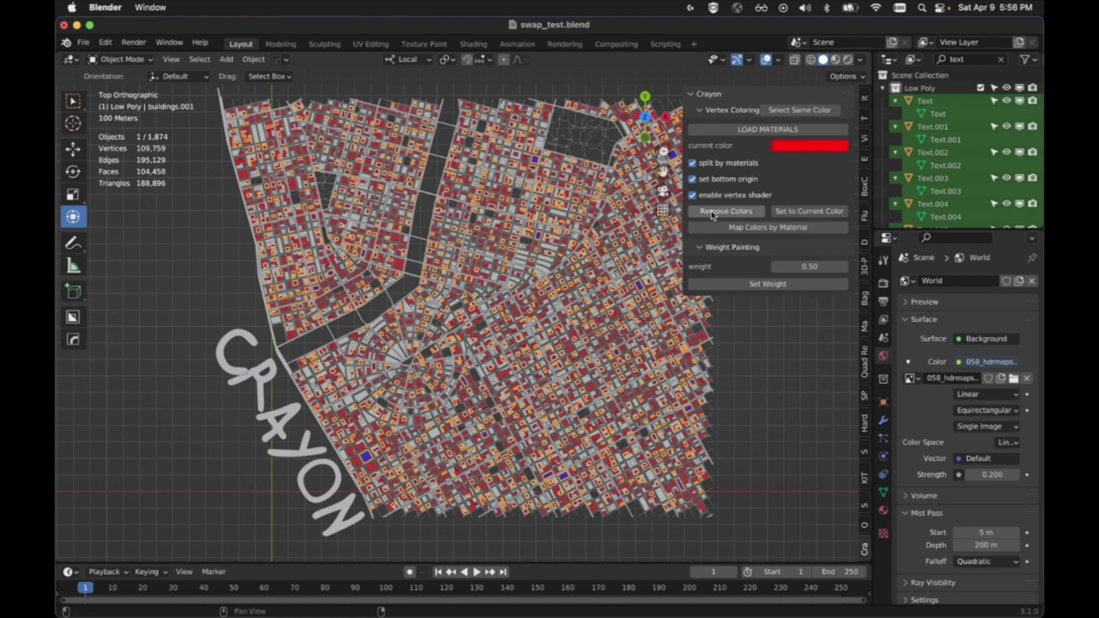
pyautogui.click(713, 212)
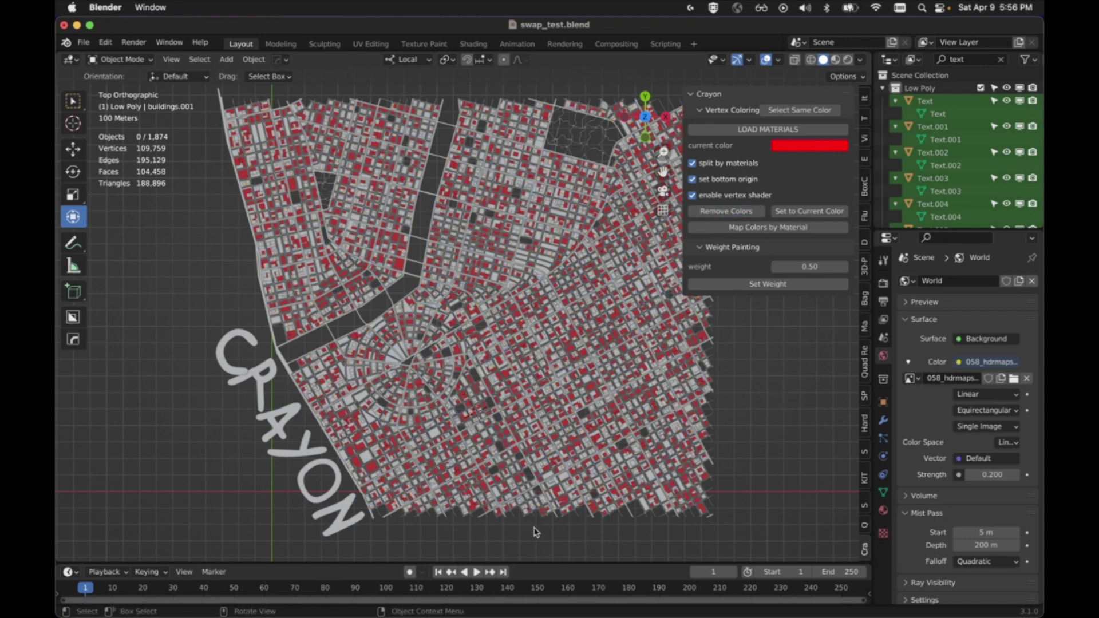
pyautogui.click(366, 459)
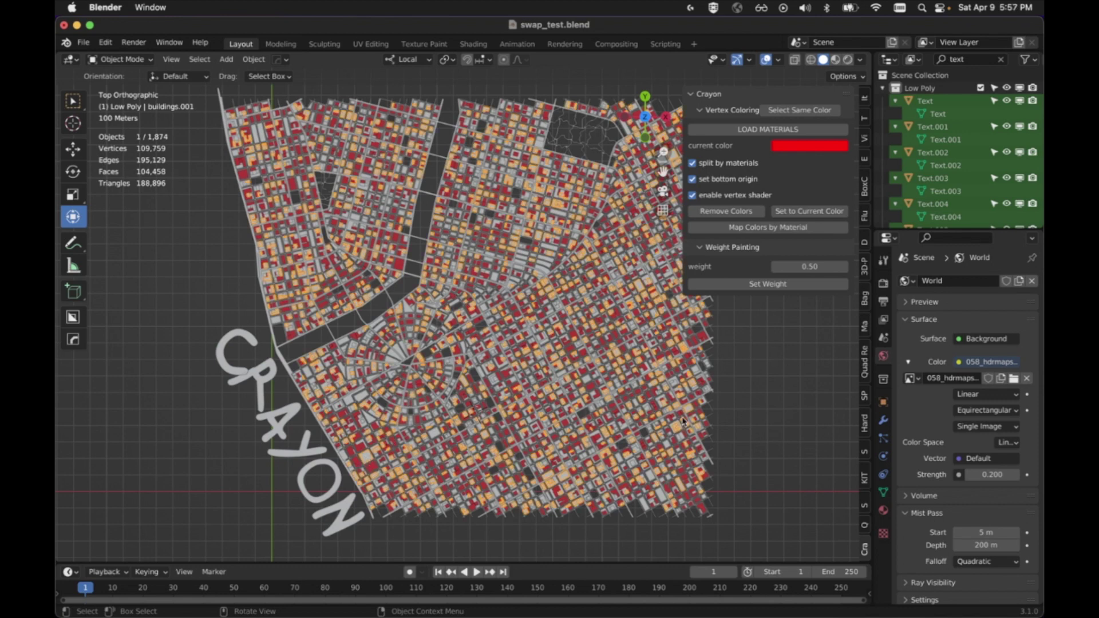
pyautogui.click(785, 409)
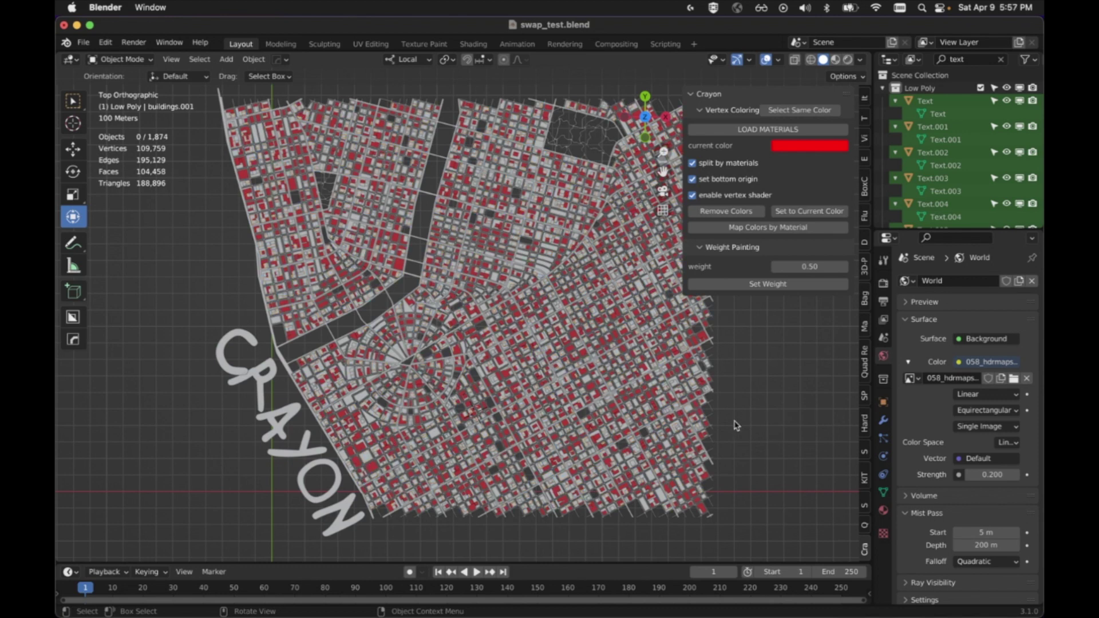
# Set the current color to blue, apply it to the uncolored buildings object, and deselect the object
pyautogui.click(369, 460)
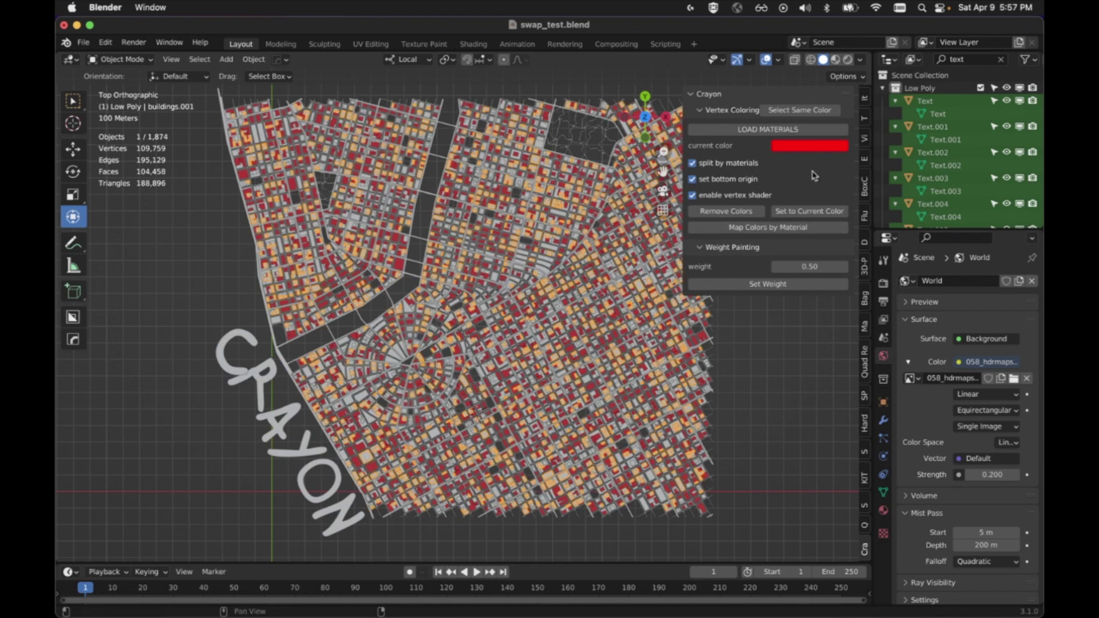
pyautogui.click(814, 148)
pyautogui.click(824, 156)
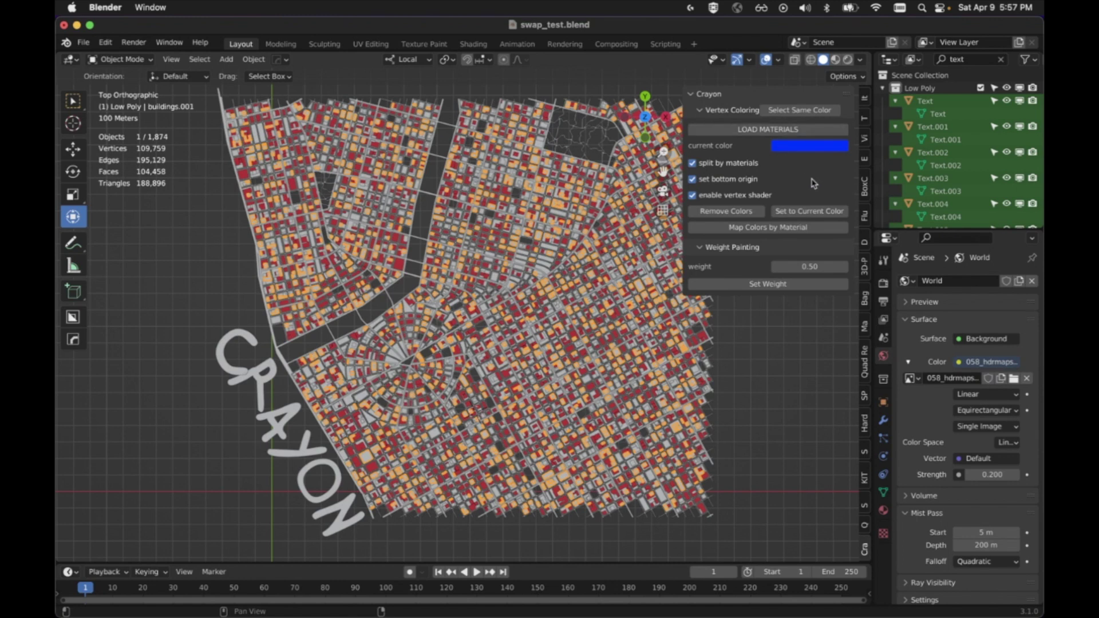
pyautogui.click(810, 211)
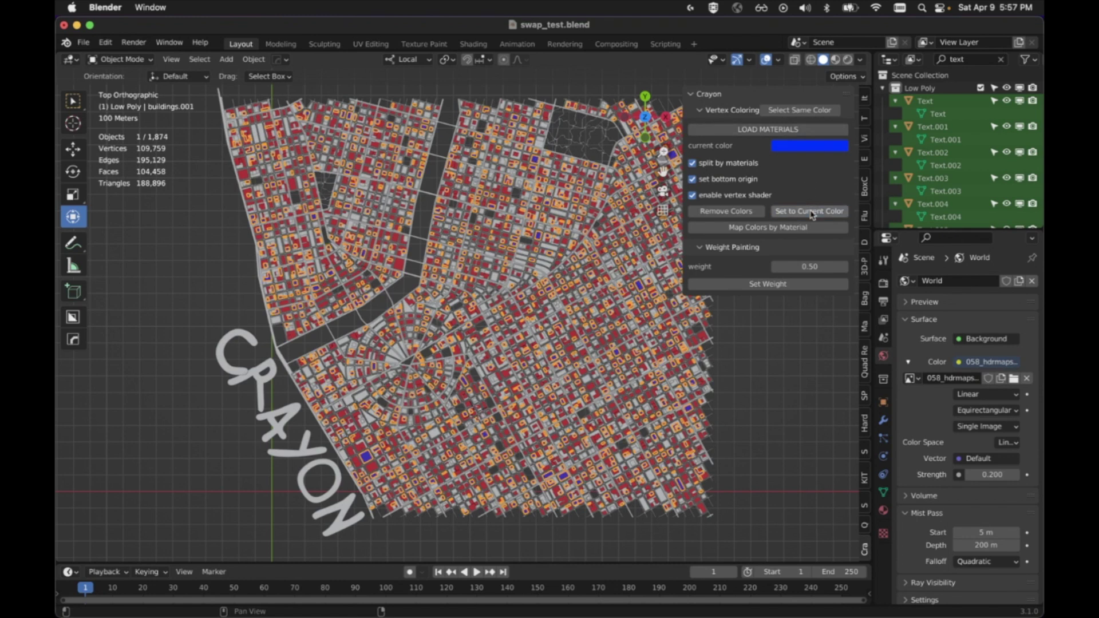
pyautogui.click(786, 329)
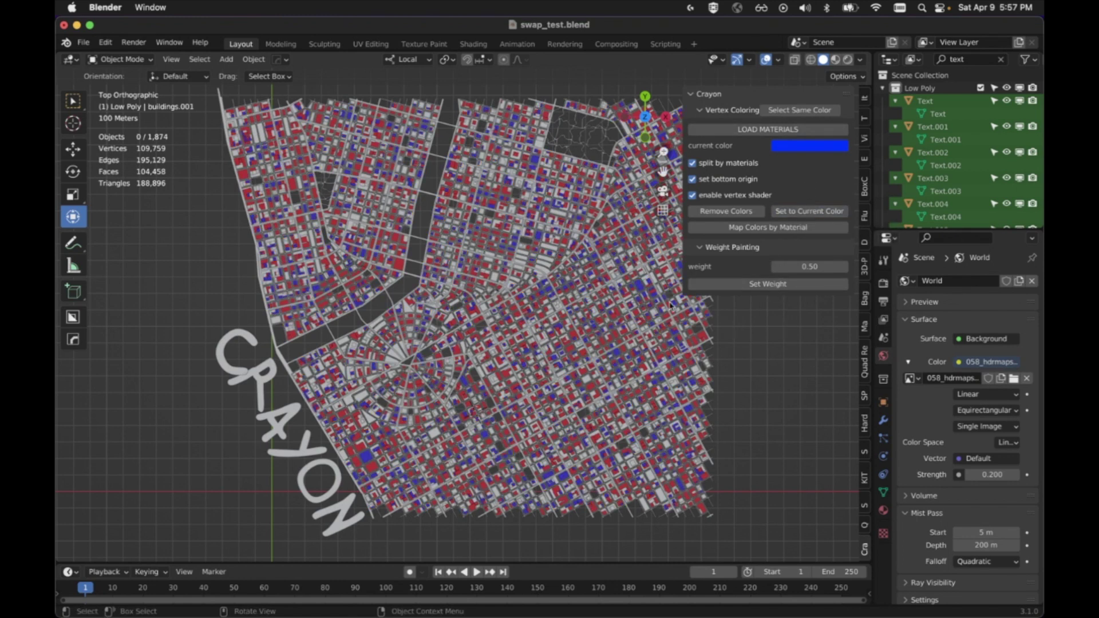
# Separate the blue buildings mesh by loose parts and return to Object Mode
pyautogui.click(641, 289)
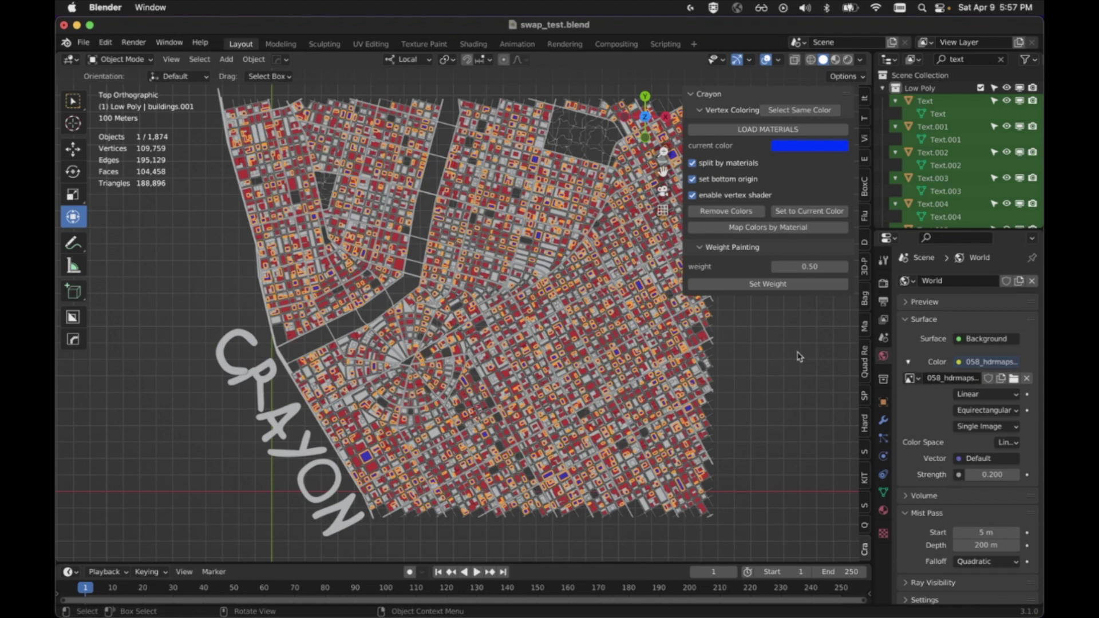
pyautogui.press('Tab')
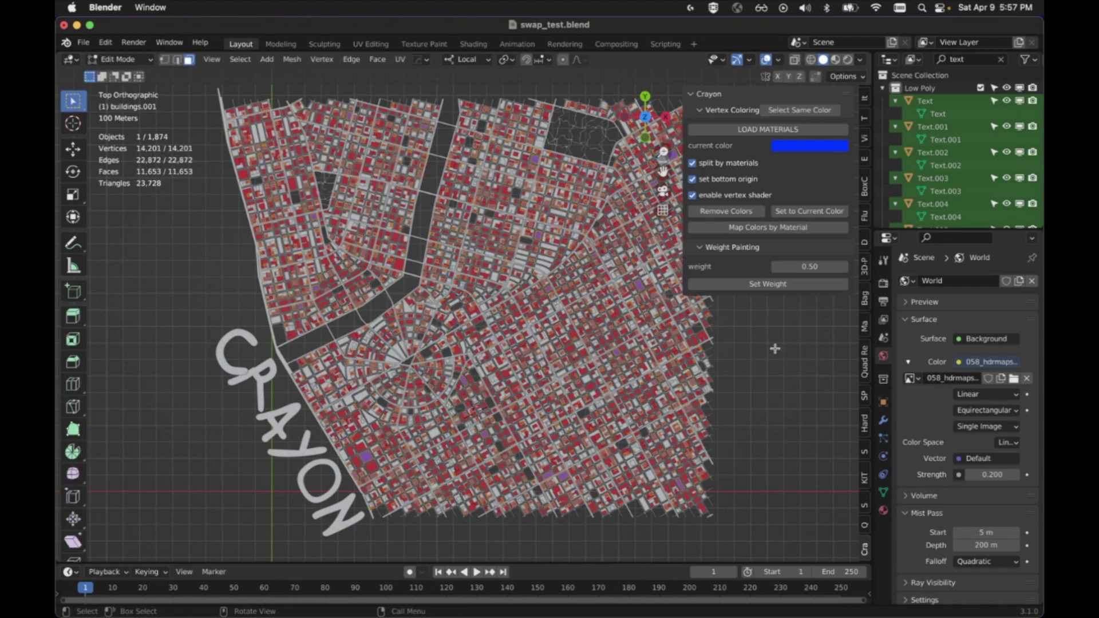
pyautogui.press('p')
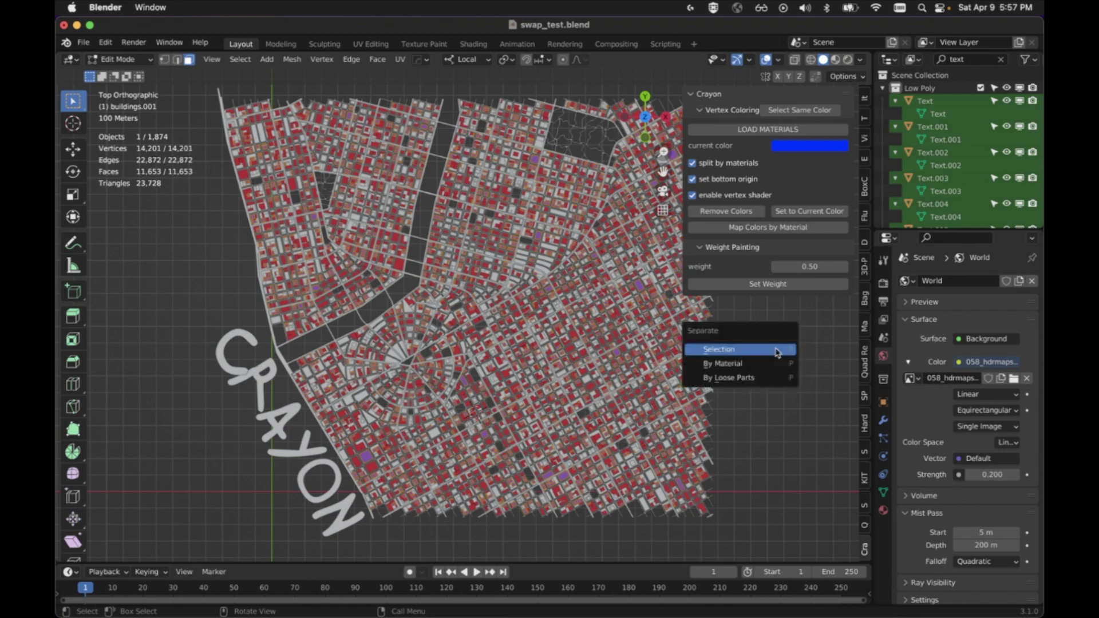
pyautogui.click(764, 381)
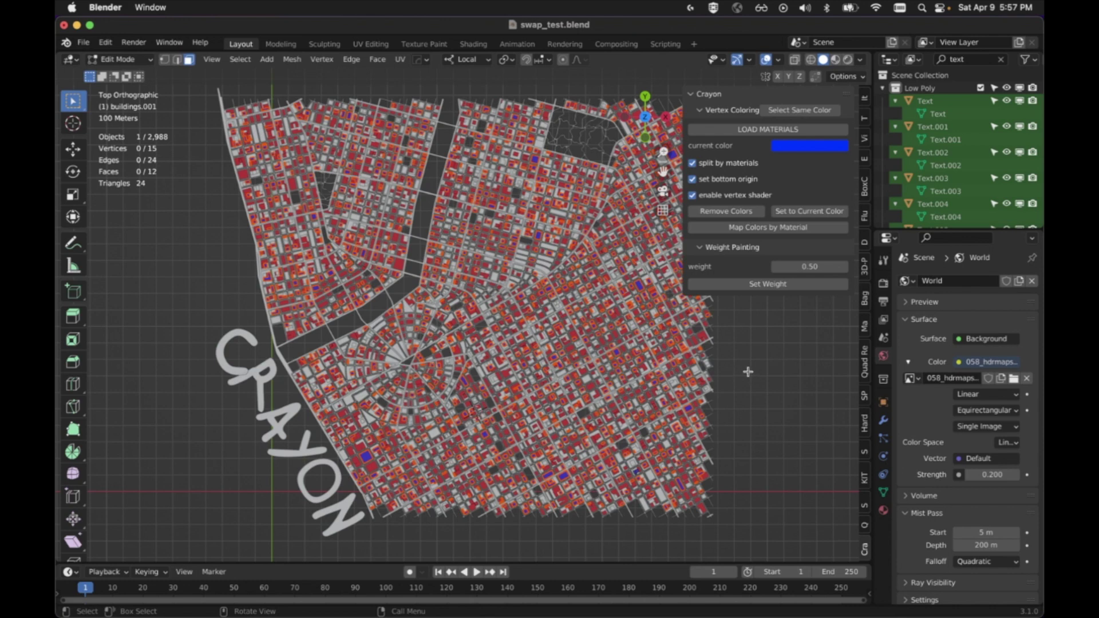
pyautogui.press('Tab')
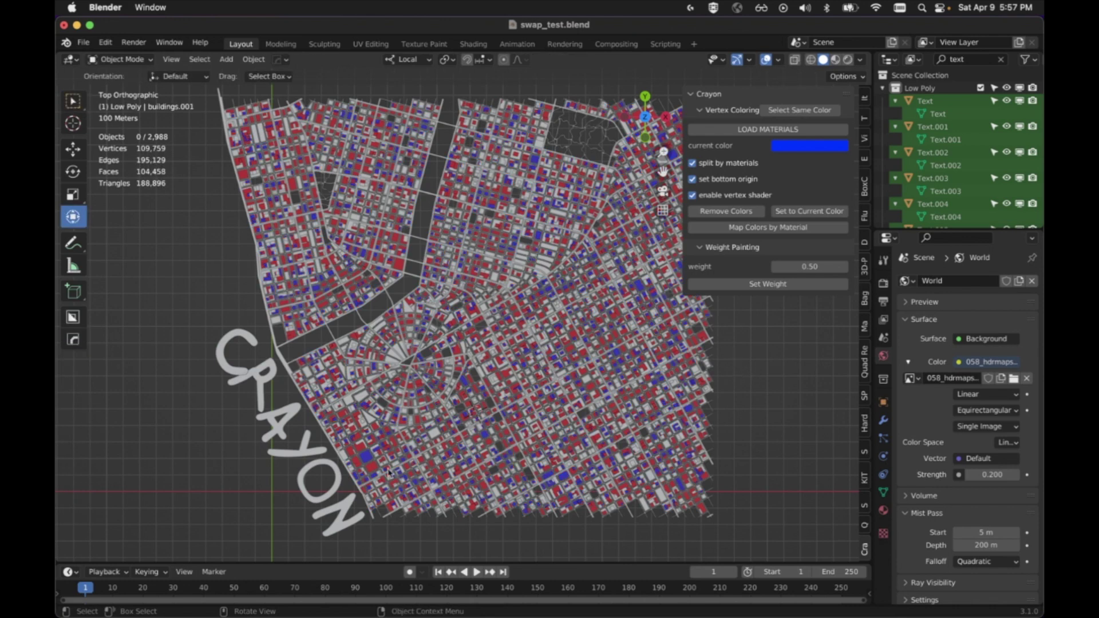
# Pick one of the separated blue buildings and select every object with the same color
pyautogui.click(366, 458)
pyautogui.click(564, 481)
pyautogui.click(319, 290)
pyautogui.press('a')
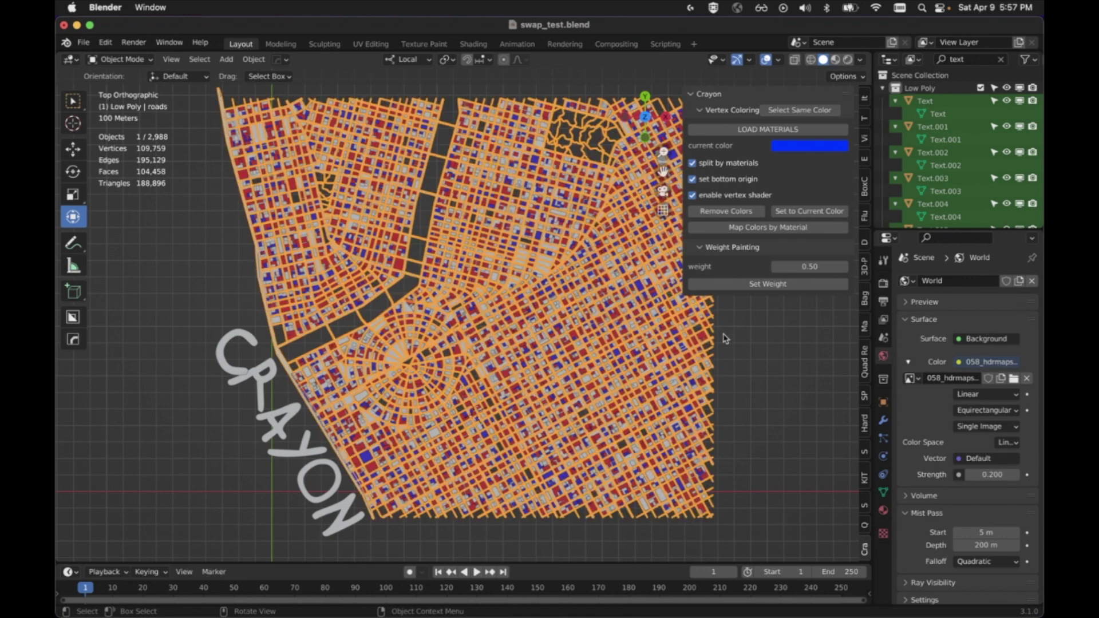
pyautogui.hotkey('alt', 'a')
pyautogui.click(548, 296)
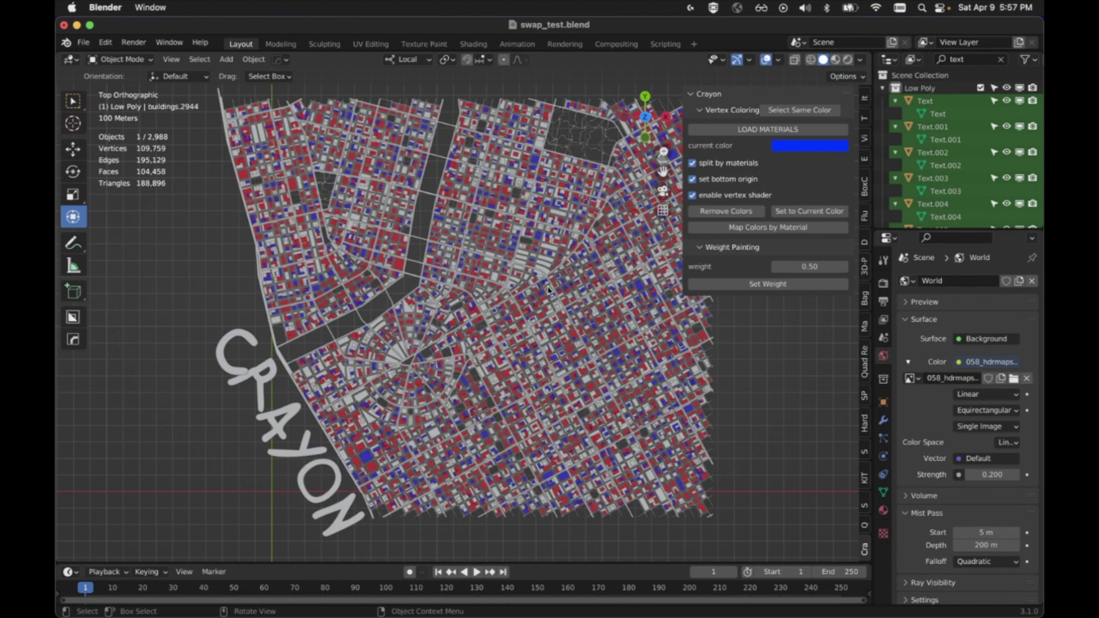
pyautogui.click(809, 111)
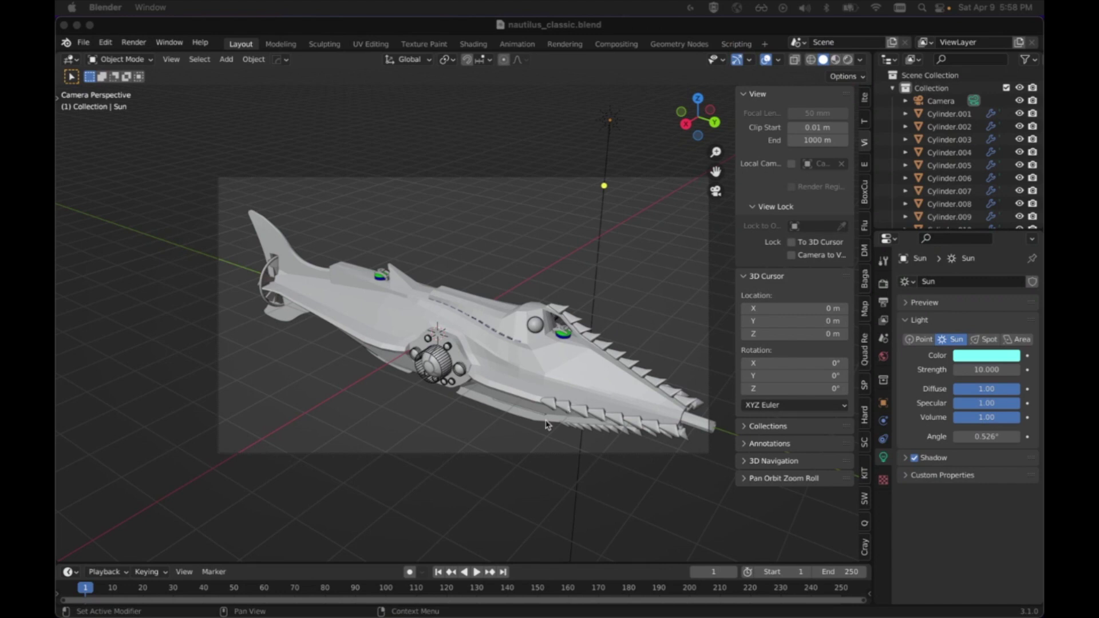
# Examine the Nautilus submarine's side and porthole area in solid and material preview shading
pyautogui.moveTo(538, 426); pyautogui.dragTo(560, 398, button='middle')
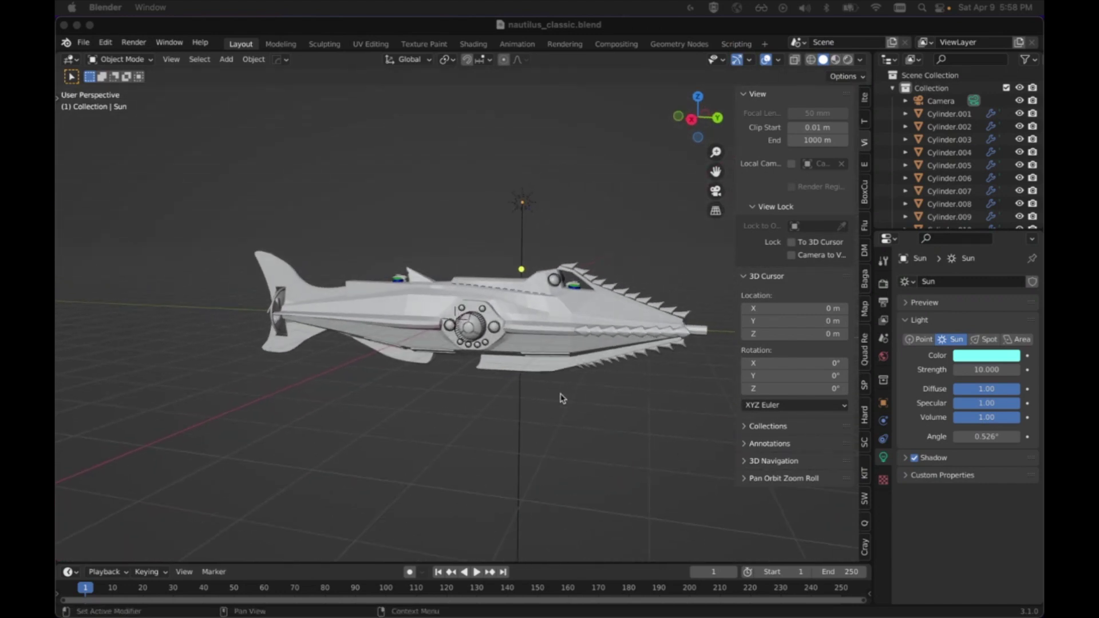
pyautogui.scroll(6, 557, 398)
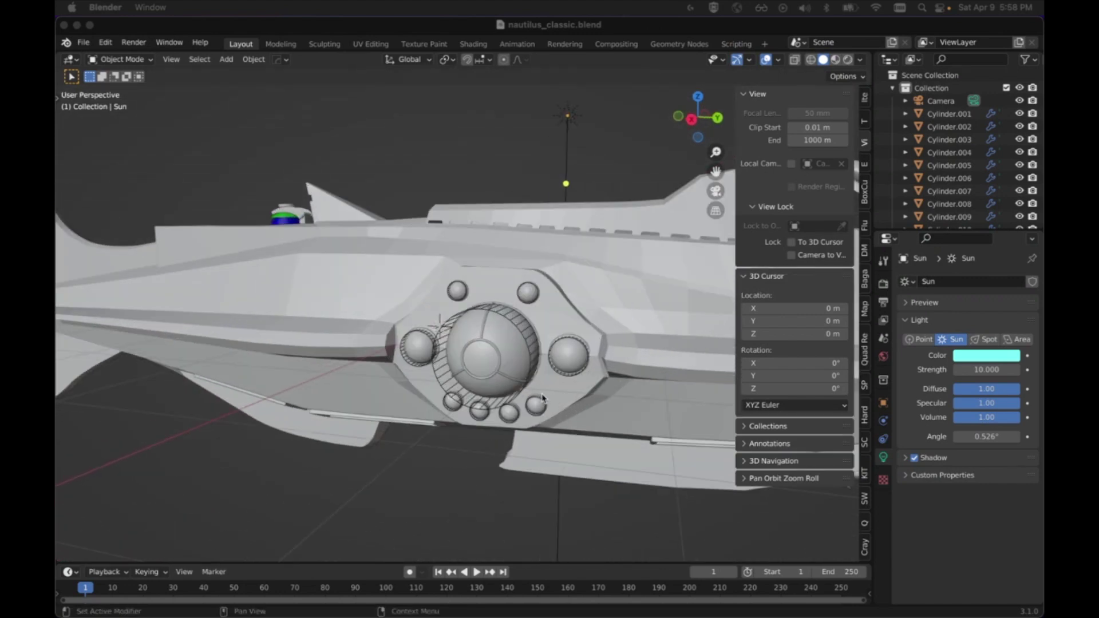
pyautogui.moveTo(544, 395); pyautogui.dragTo(515, 457, button='middle')
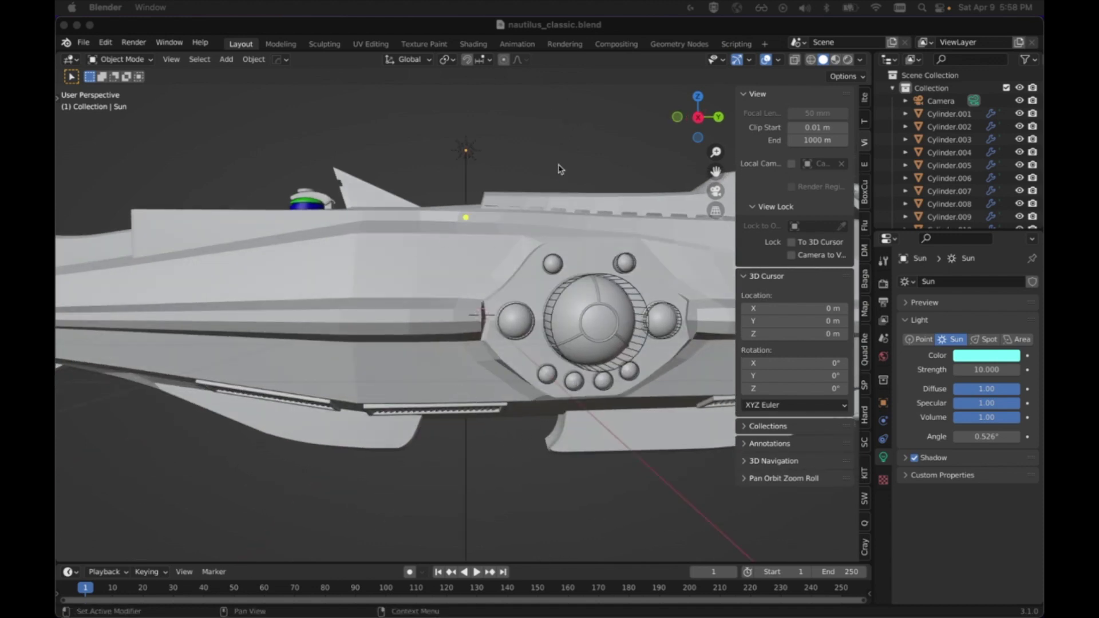
pyautogui.click(837, 62)
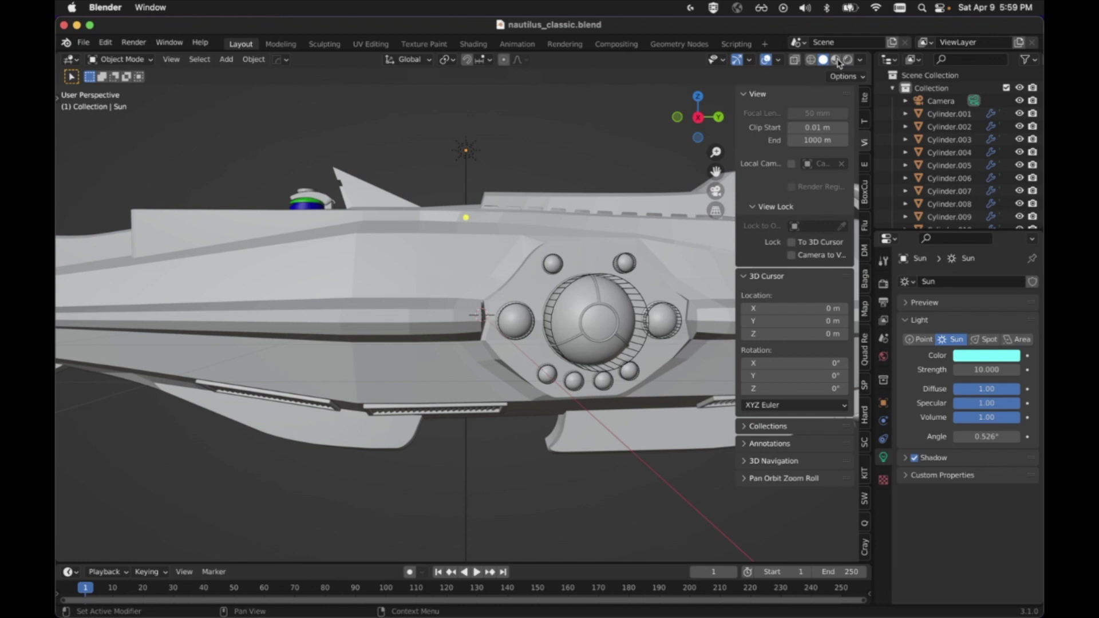
pyautogui.click(836, 60)
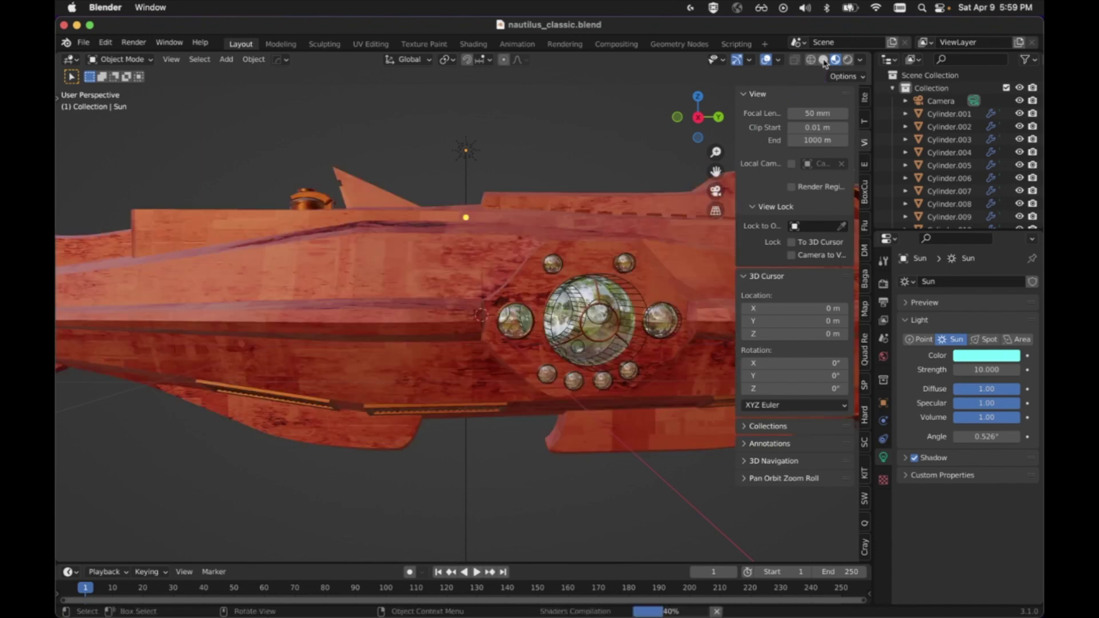
pyautogui.click(823, 60)
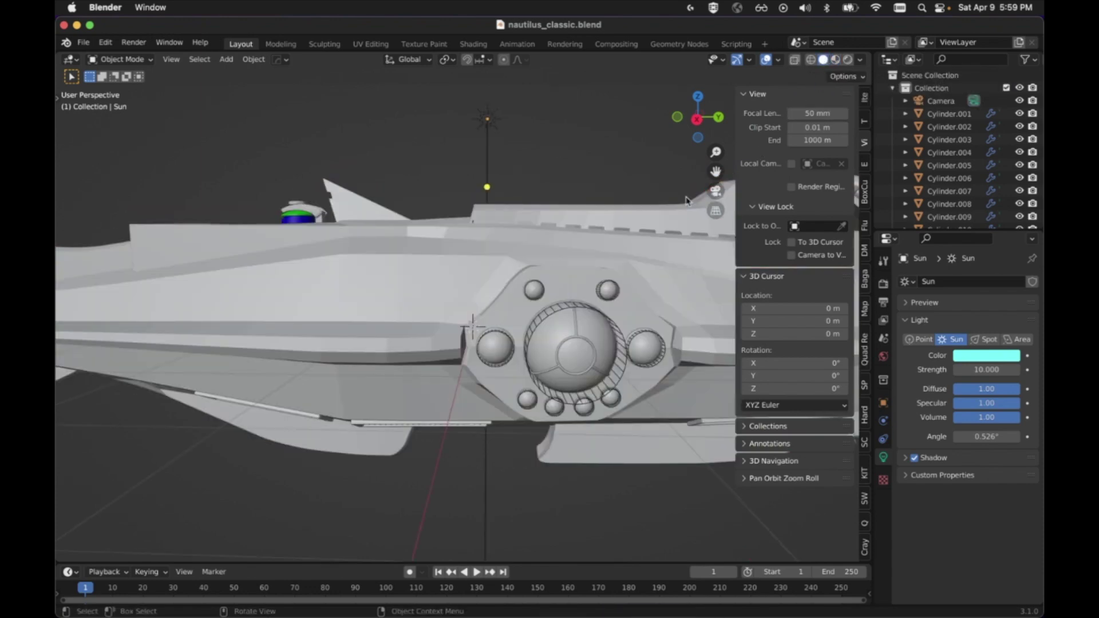
pyautogui.moveTo(583, 192)
pyautogui.mouseDown(button='middle')
pyautogui.moveTo(561, 226)
pyautogui.moveTo(589, 189)
pyautogui.moveTo(598, 195)
pyautogui.mouseUp(button='middle')
pyautogui.moveTo(389, 398)
pyautogui.mouseDown(button='middle')
pyautogui.moveTo(434, 400)
pyautogui.moveTo(435, 385)
pyautogui.moveTo(472, 421)
pyautogui.mouseUp(button='middle')
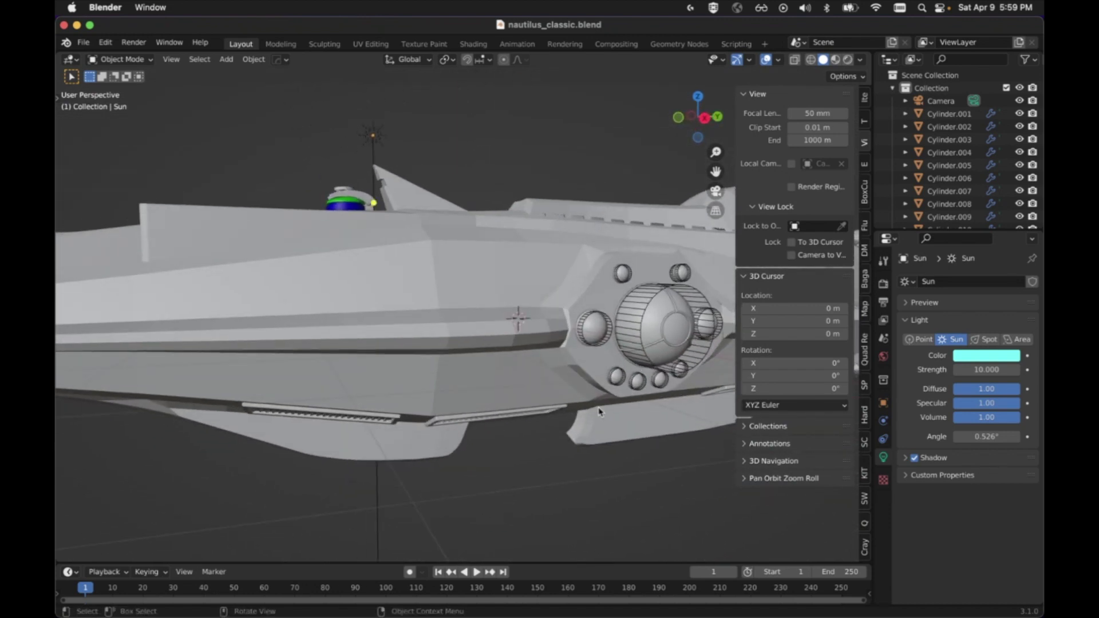
# Select the rearmost vent on the submarine's lower hull and set it to Crayon's current yellow color
pyautogui.click(575, 423)
pyautogui.moveTo(486, 354); pyautogui.dragTo(505, 323, button='middle')
pyautogui.click(449, 327)
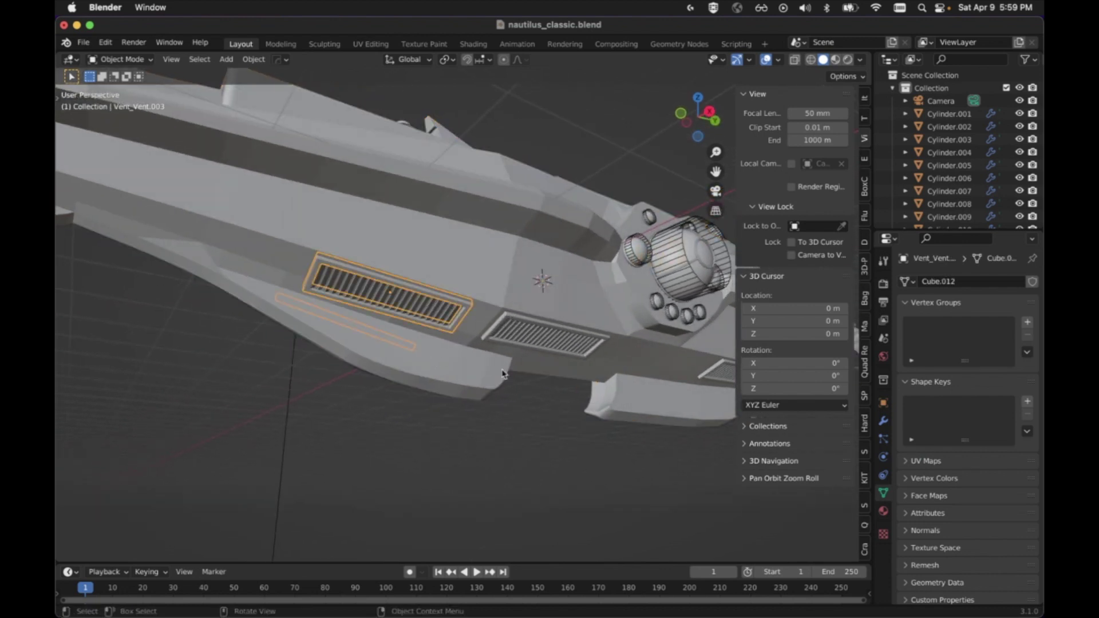
pyautogui.moveTo(518, 380); pyautogui.dragTo(515, 357, button='middle')
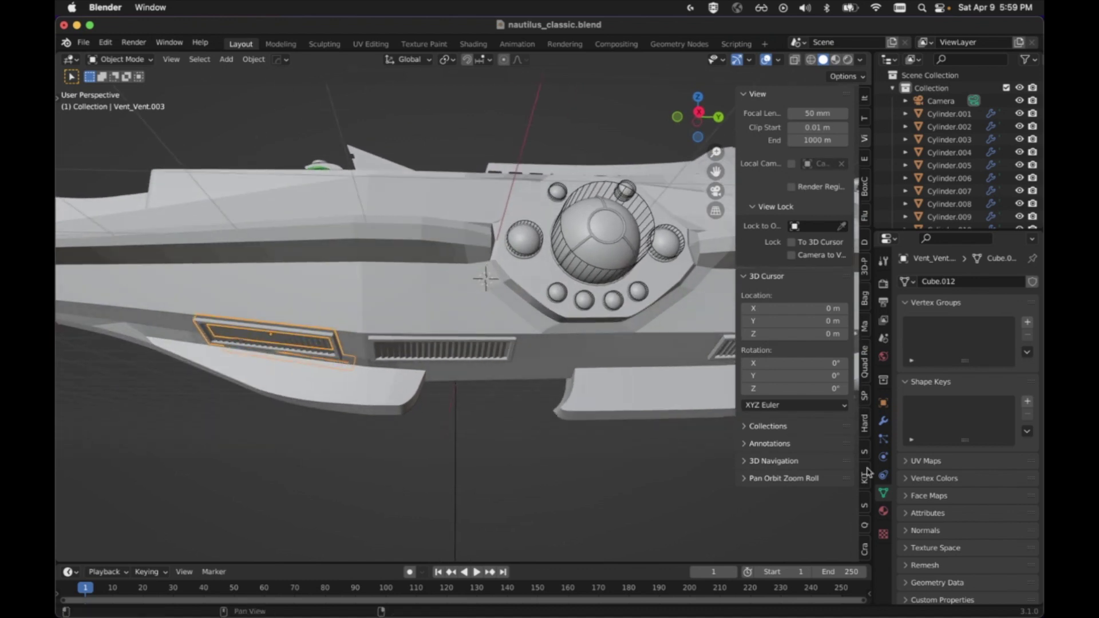
pyautogui.click(864, 549)
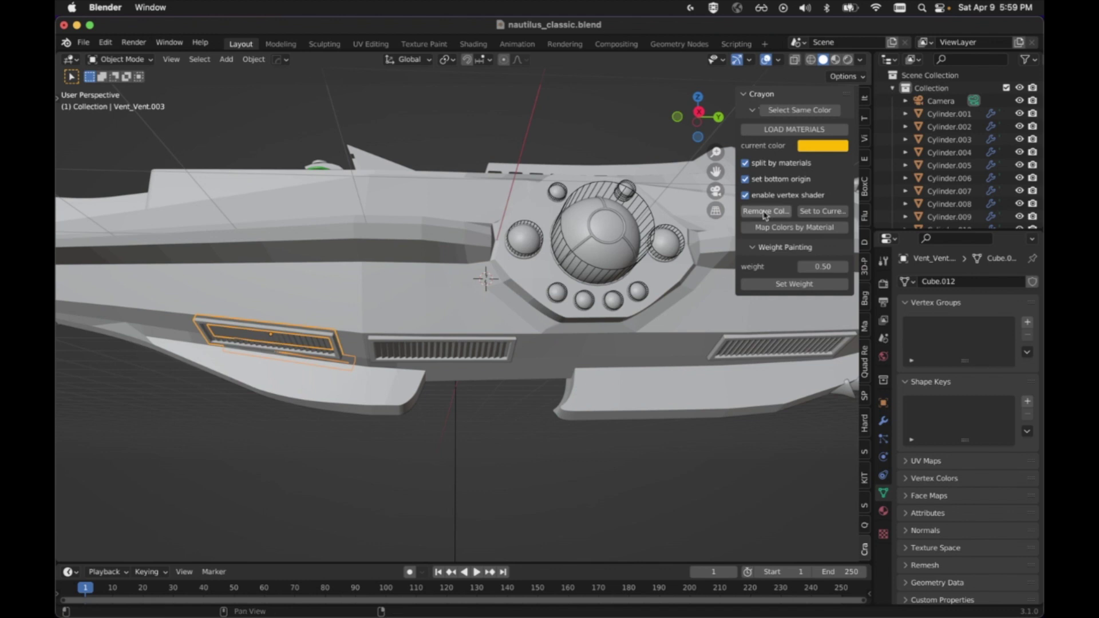
pyautogui.click(810, 113)
pyautogui.click(822, 211)
pyautogui.moveTo(417, 461); pyautogui.dragTo(441, 405, button='middle')
pyautogui.click(389, 253)
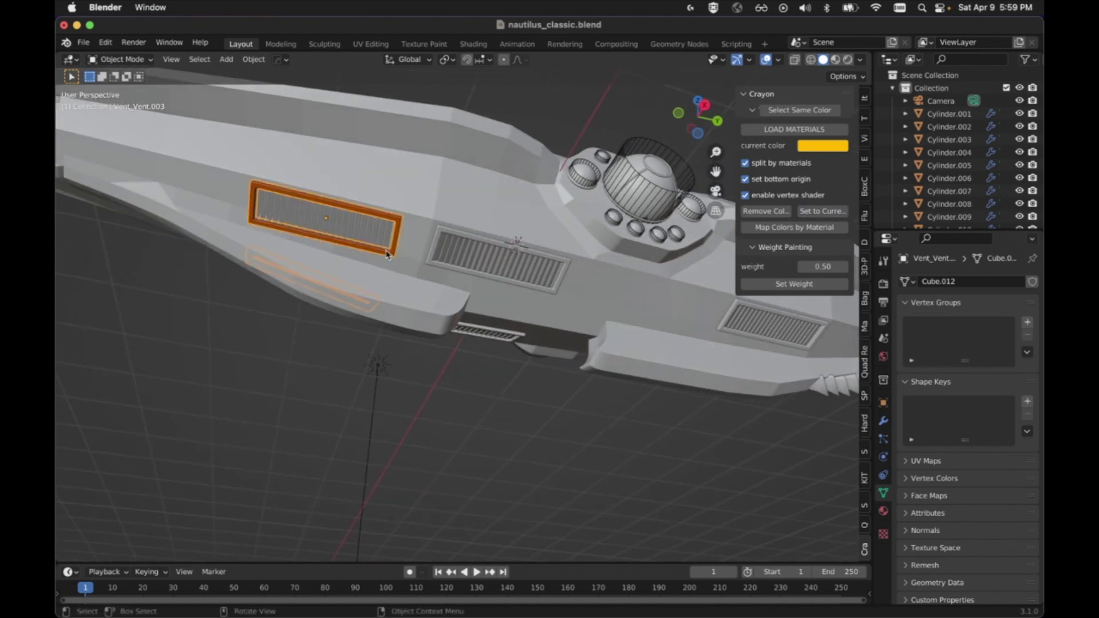
pyautogui.moveTo(417, 458); pyautogui.dragTo(406, 497, button='middle')
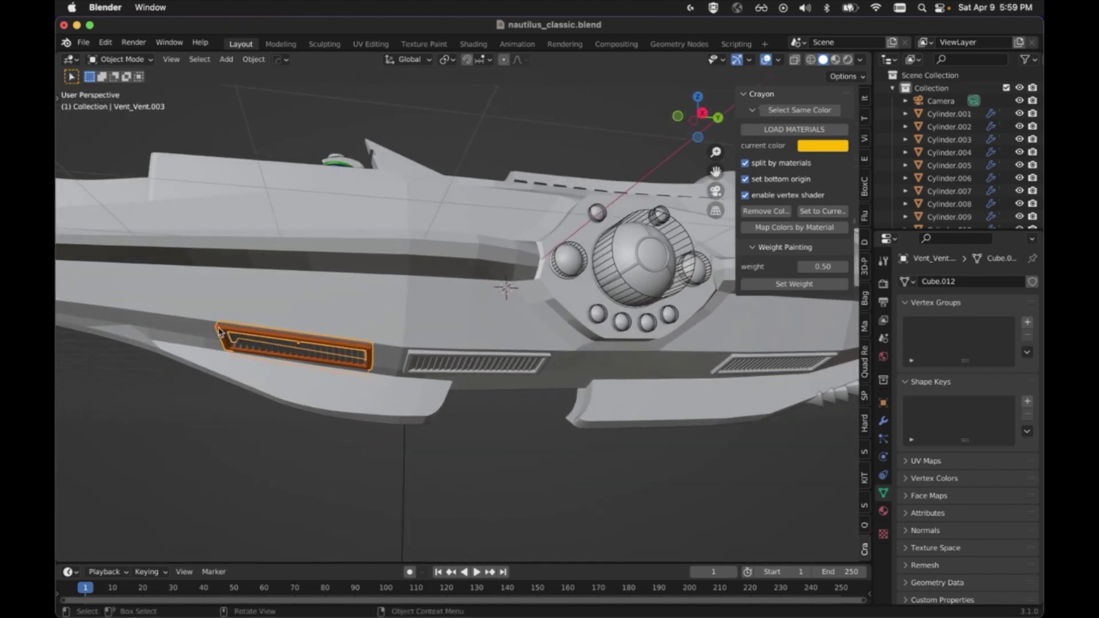
# Pick the yellow part of the rear deck hatch and select every object with the same color, including the vent frame
pyautogui.moveTo(479, 397)
pyautogui.mouseDown(button='middle')
pyautogui.moveTo(503, 421)
pyautogui.moveTo(386, 296)
pyautogui.moveTo(480, 257)
pyautogui.mouseUp(button='middle')
pyautogui.click(385, 297)
pyautogui.scroll(-5, 481, 257)
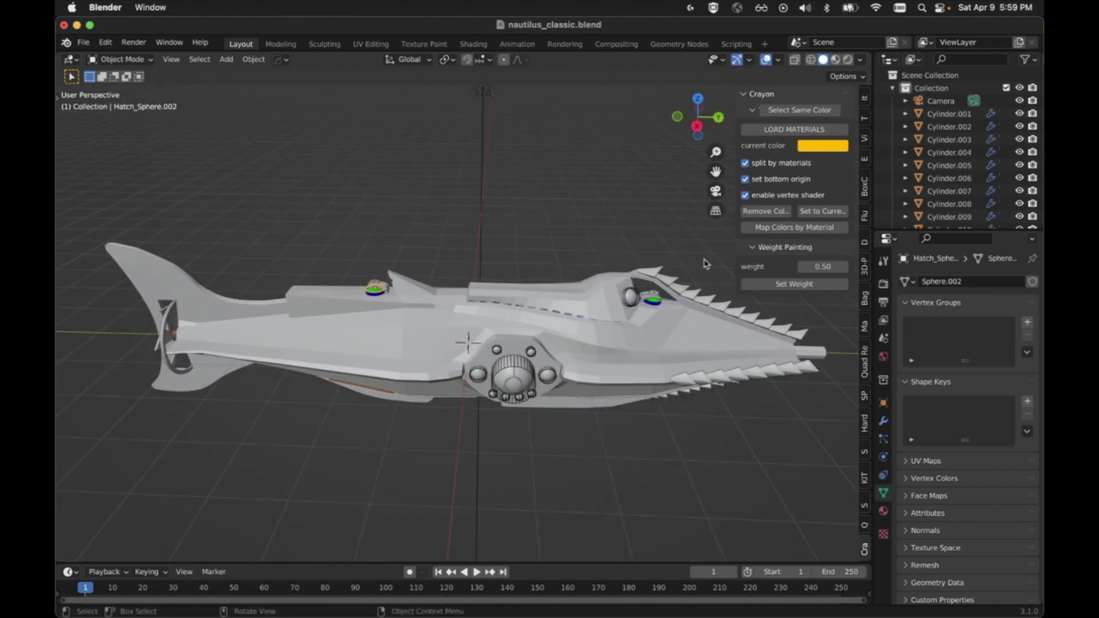
pyautogui.click(801, 111)
pyautogui.scroll(4, 615, 221)
pyautogui.moveTo(554, 206); pyautogui.dragTo(541, 175, button='middle')
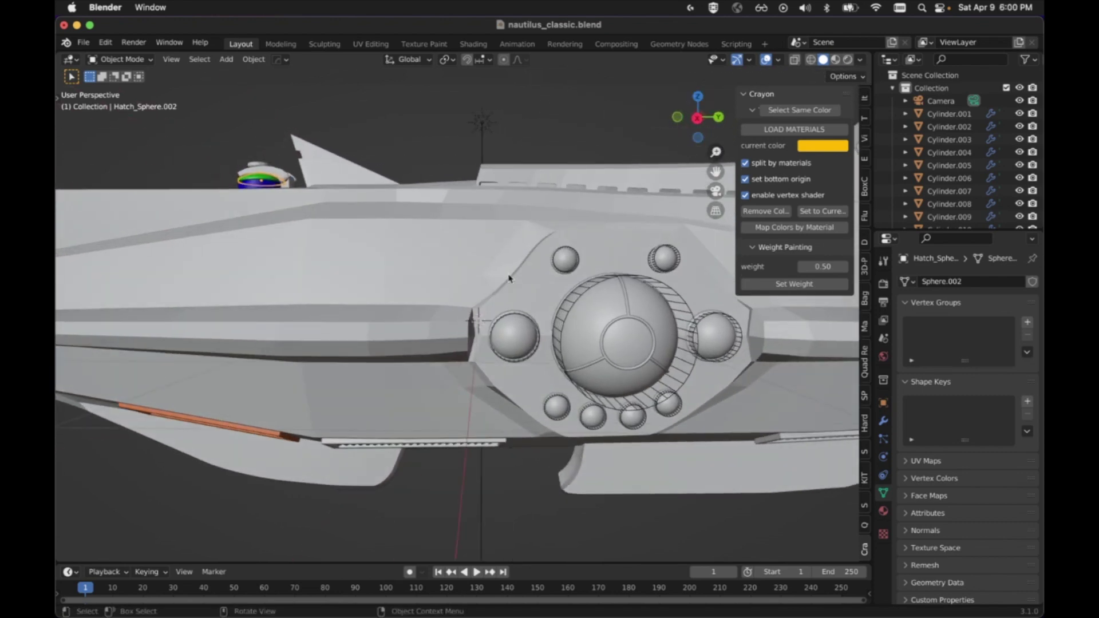
pyautogui.moveTo(466, 306); pyautogui.dragTo(519, 268, button='middle')
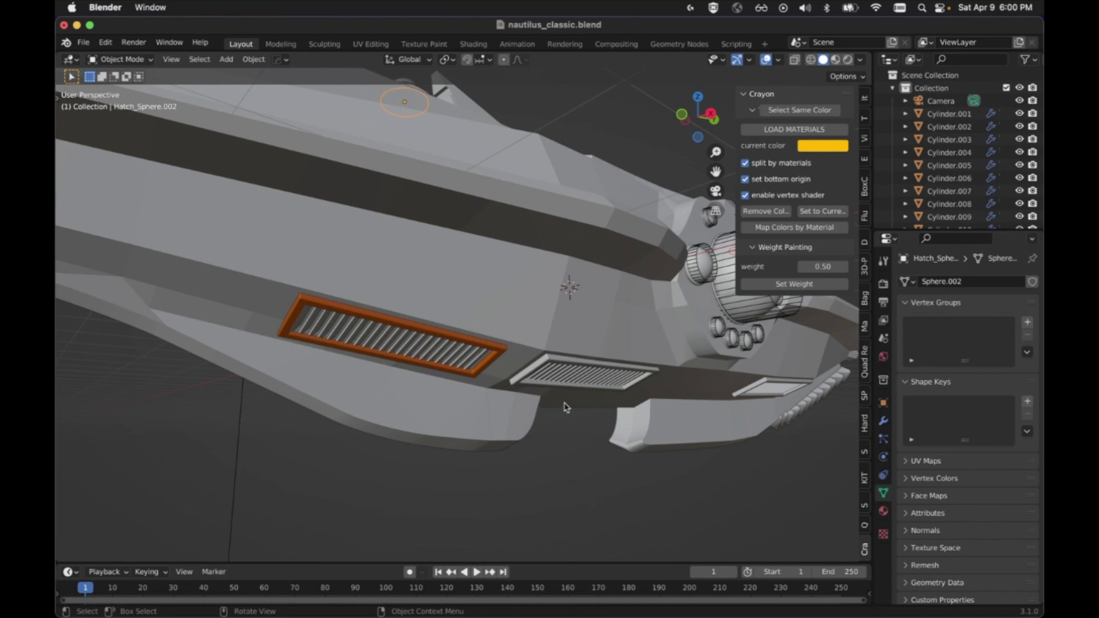
pyautogui.moveTo(668, 418); pyautogui.dragTo(624, 426, button='middle')
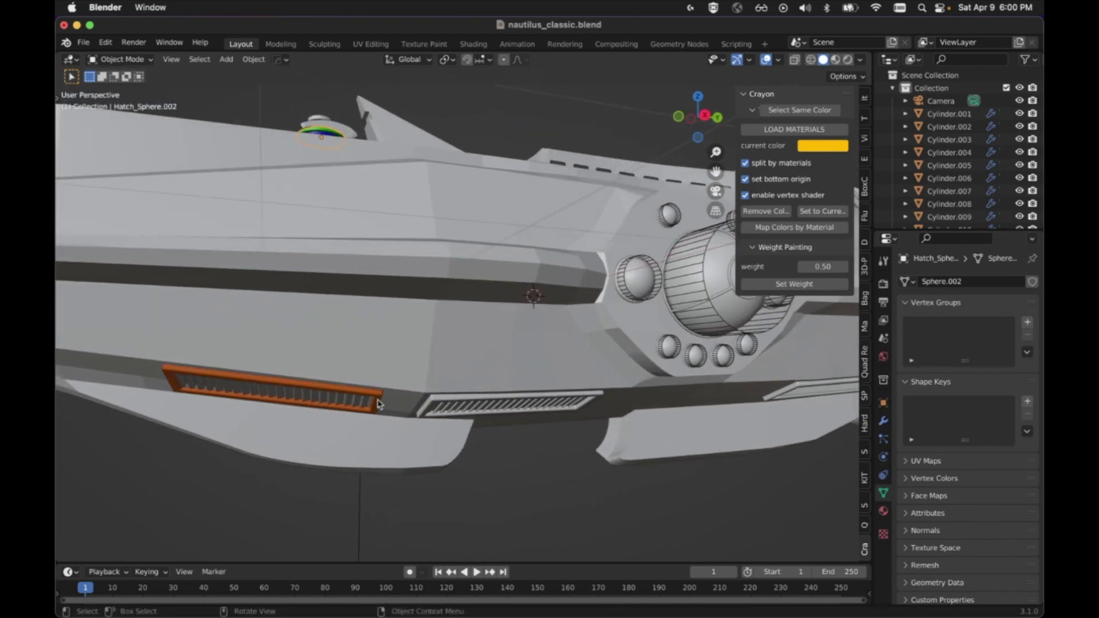
pyautogui.moveTo(490, 383)
pyautogui.mouseDown(button='middle')
pyautogui.moveTo(504, 352)
pyautogui.moveTo(412, 327)
pyautogui.moveTo(438, 307)
pyautogui.moveTo(474, 318)
pyautogui.mouseUp(button='middle')
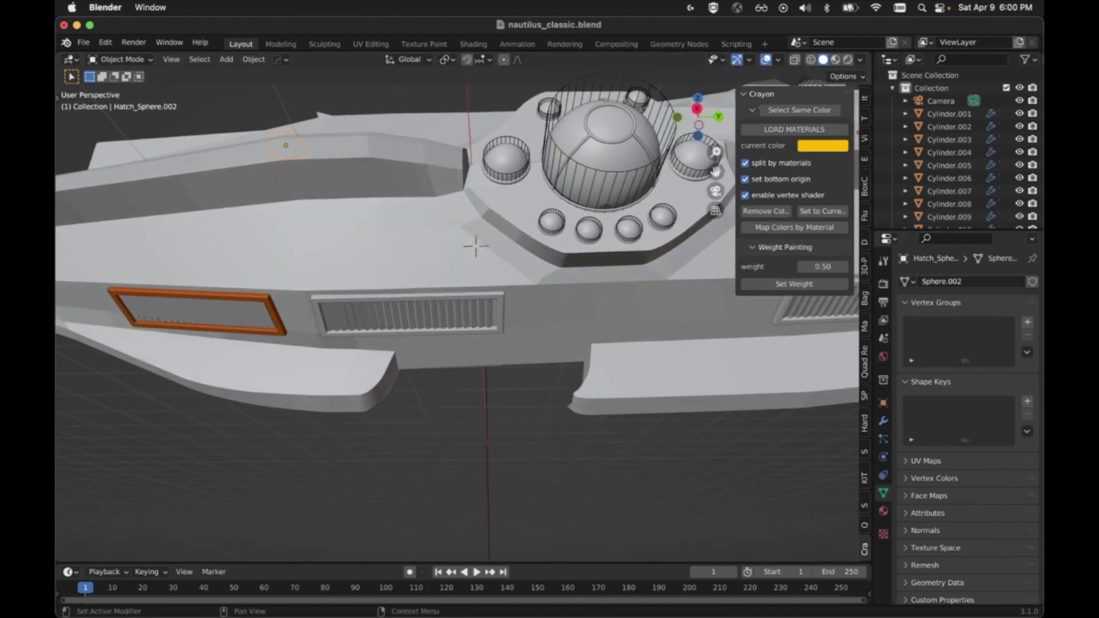